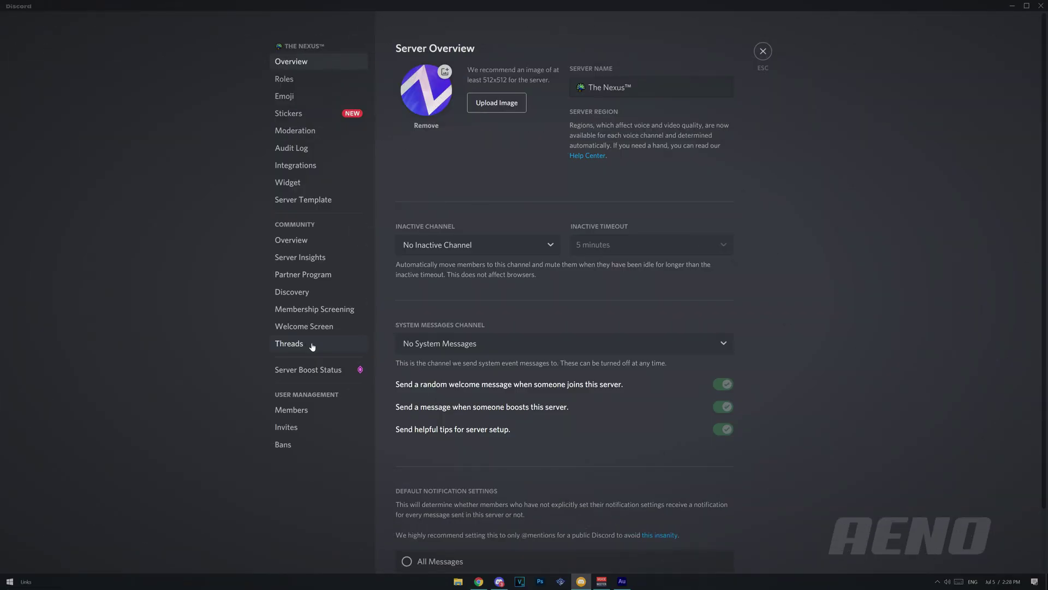
Enable Threads in The Nexus server's community settings and close the server settings.
left_click(312, 345)
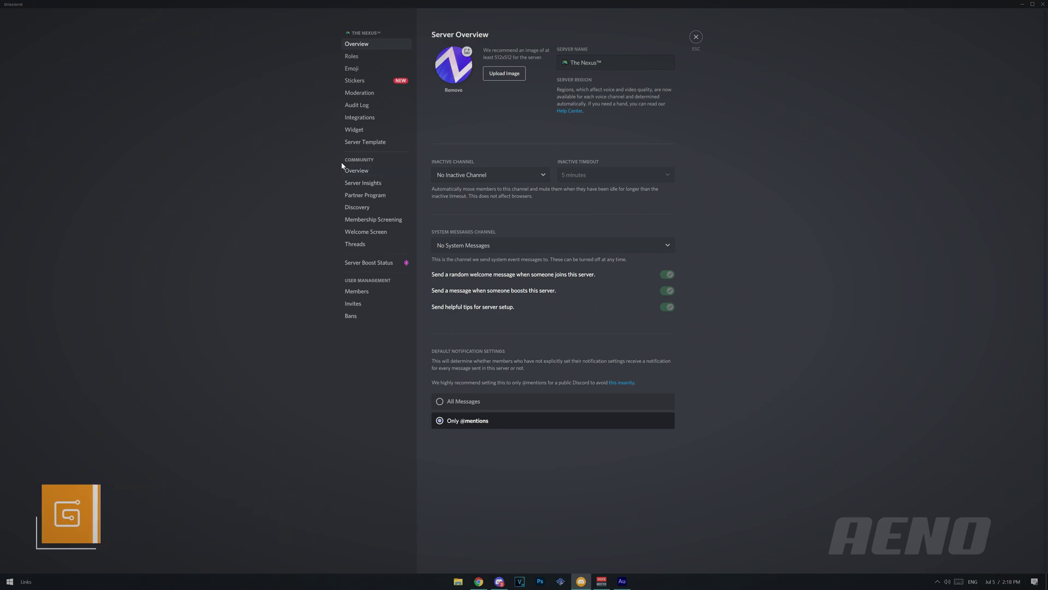
left_click(361, 244)
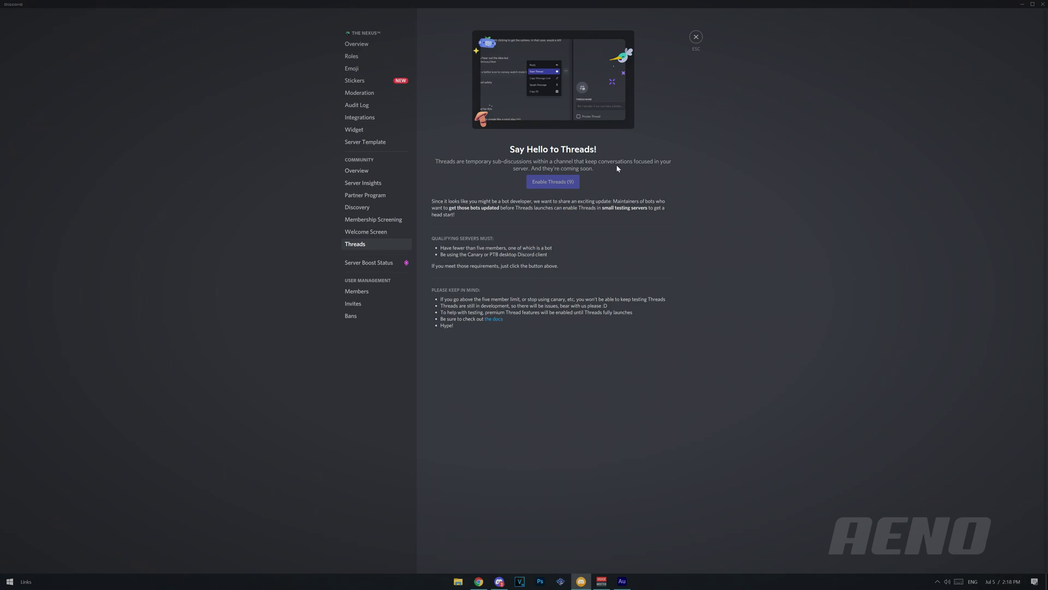
key("ctrl+equal")
key("ctrl+equal")
key("ctrl+equal")
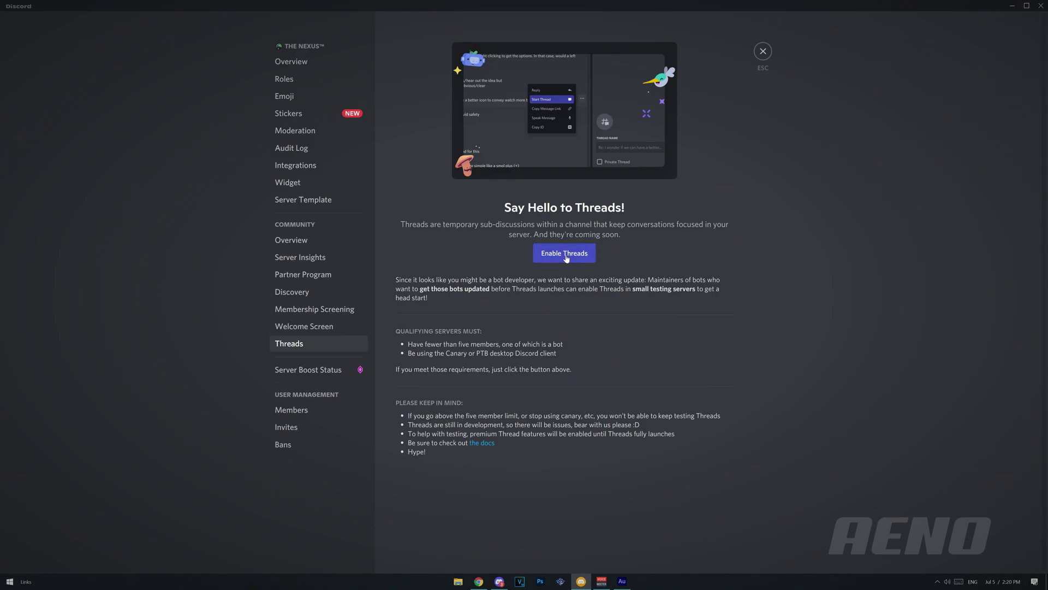
left_click(566, 259)
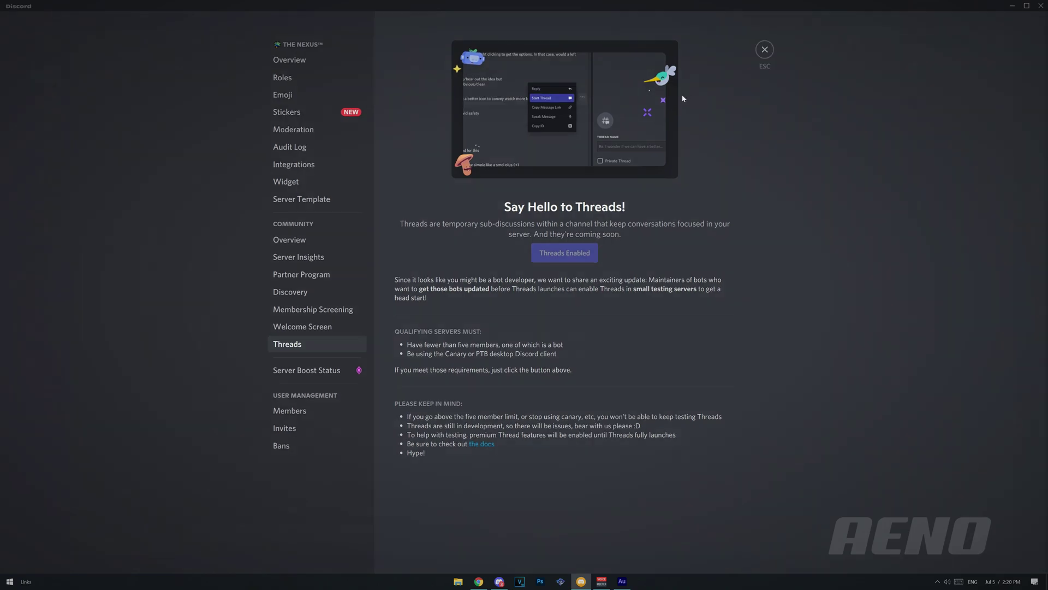
left_click(763, 51)
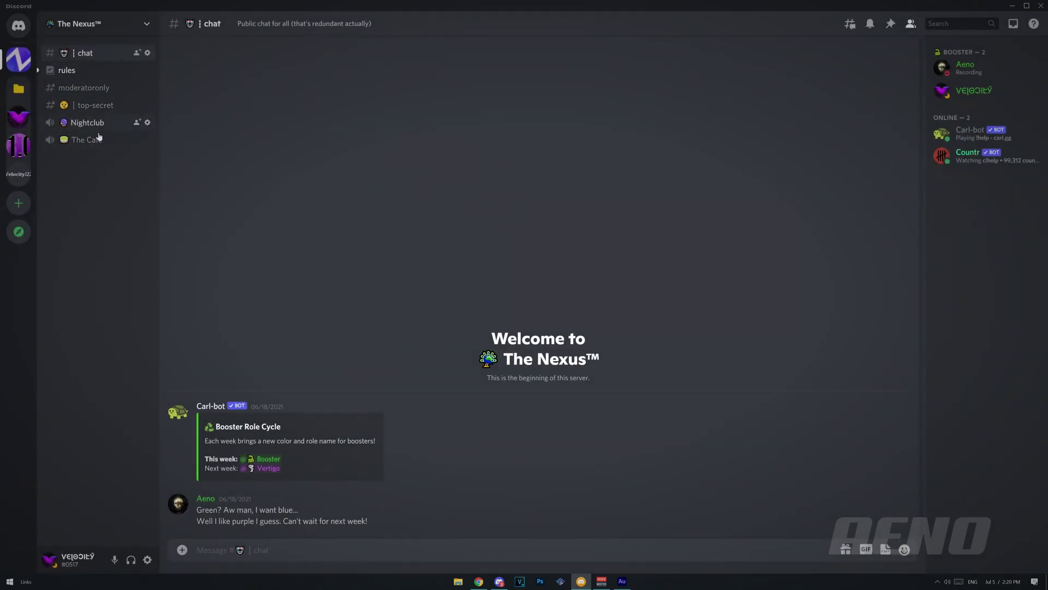
Post the filler messages "rh;tht", "tr", "h", "rth" and "tht" in the chat channel and bring up the options for a message.
type("rh;tht tr h rth tht ht")
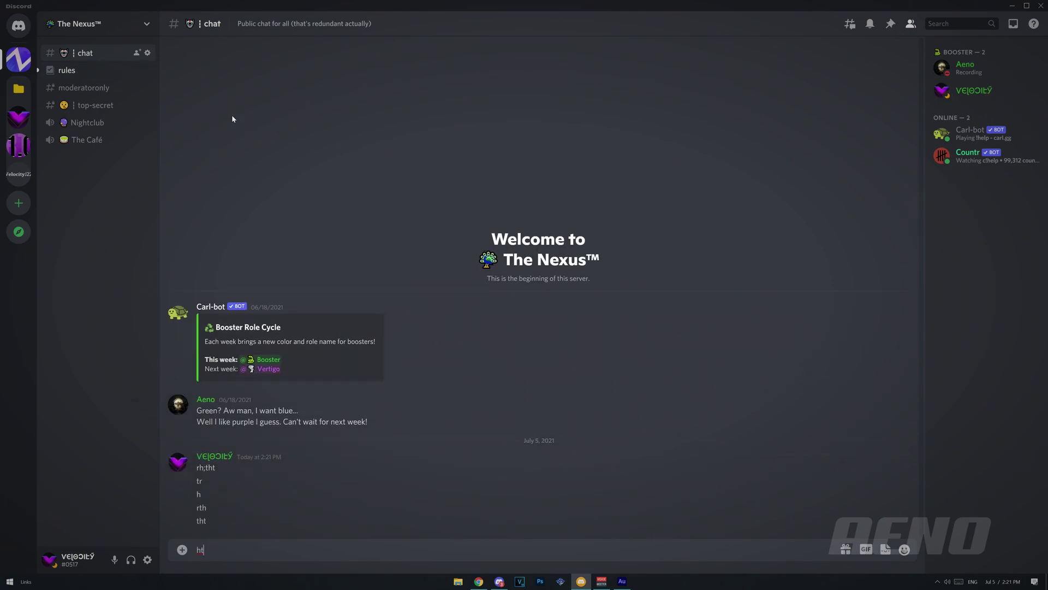
right_click(116, 54)
right_click(289, 495)
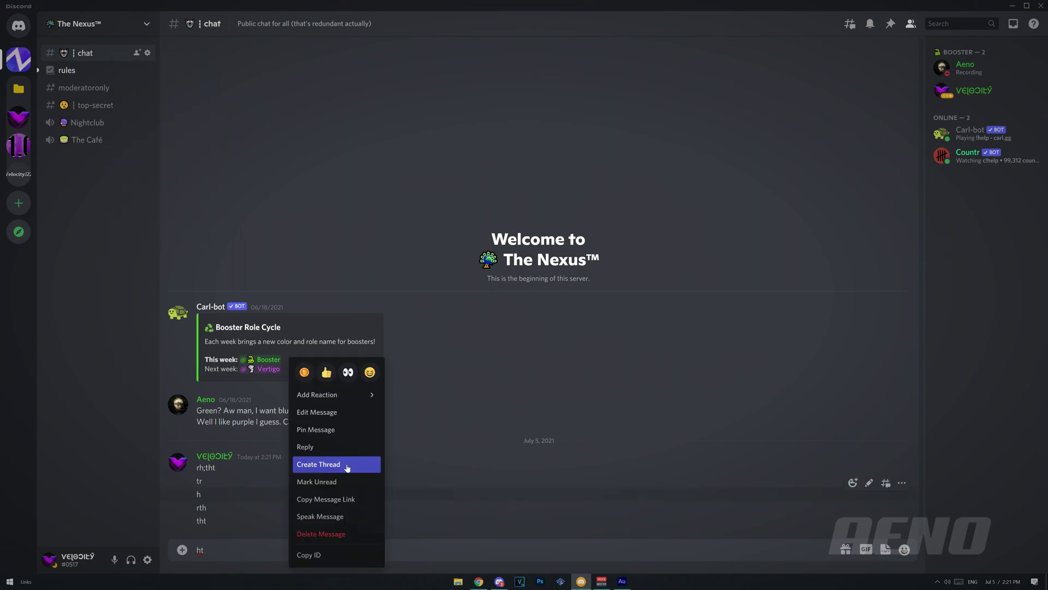
Replace the unsent draft in the chat channel with "School talk" and send it.
left_click(120, 532)
key("ctrl+a")
key("BackSpace")
type("School talk")
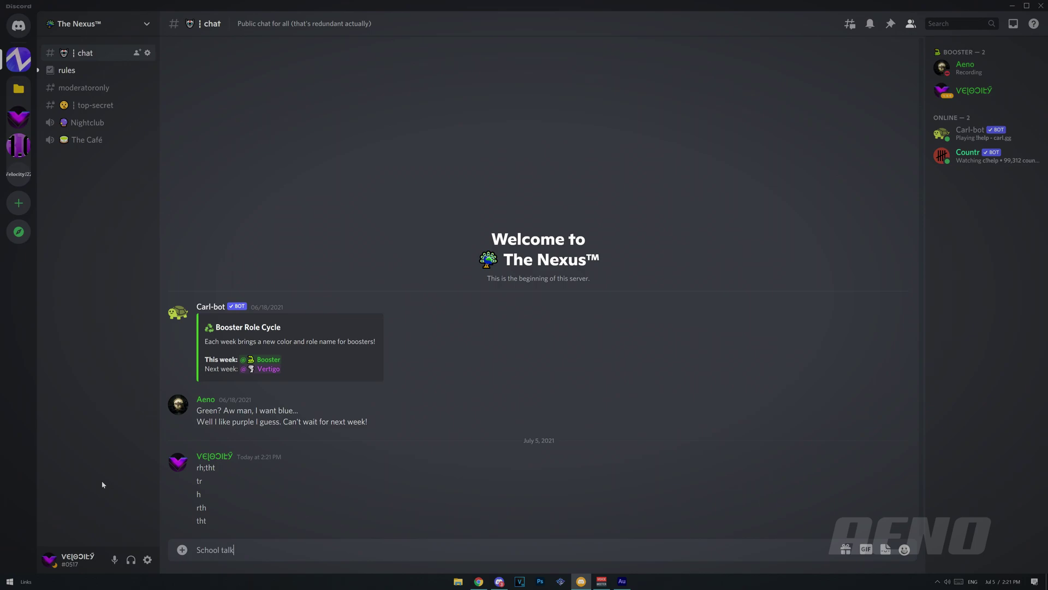
key("Return")
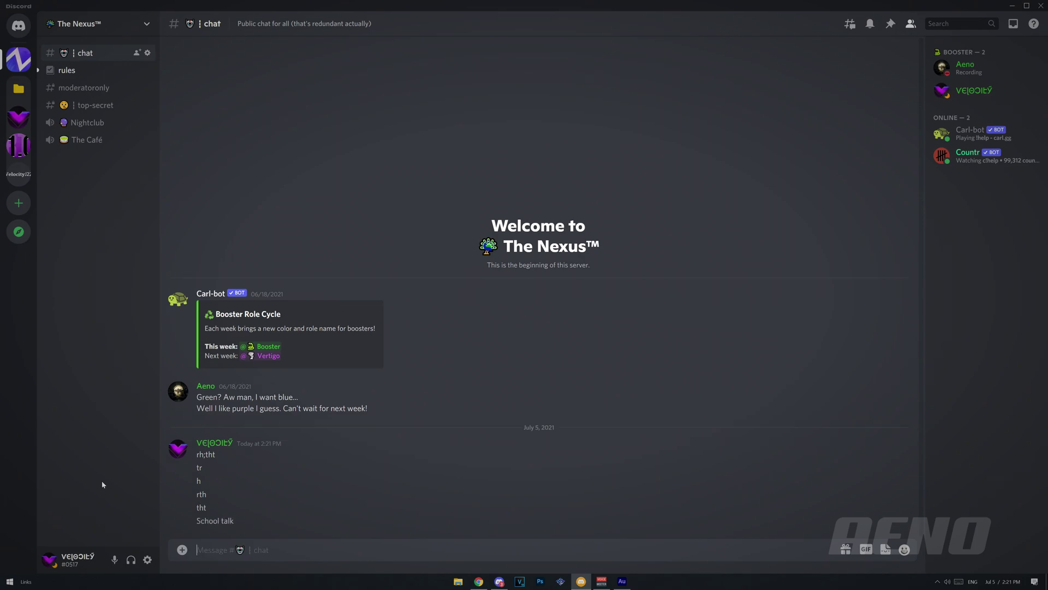
Start a new thread from the "School talk" message and name it "School Talk".
right_click(212, 447)
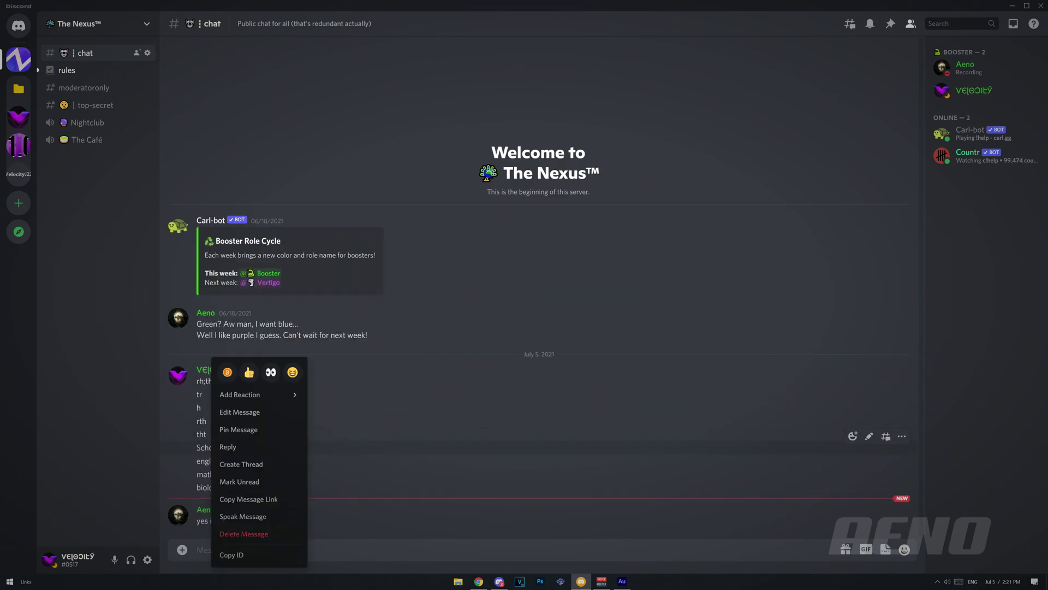
key("Escape")
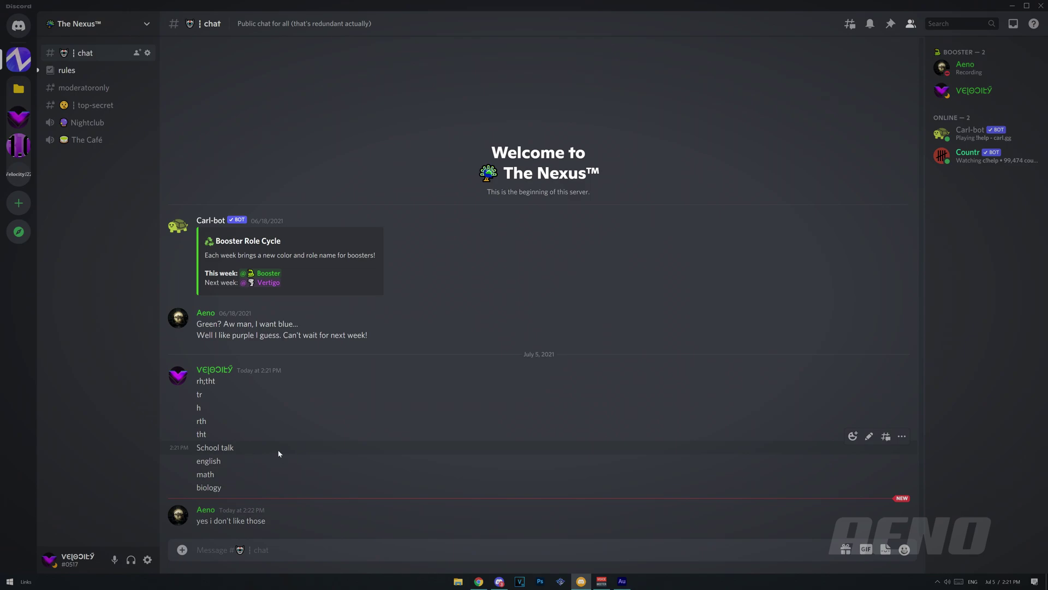
right_click(280, 453)
left_click(296, 465)
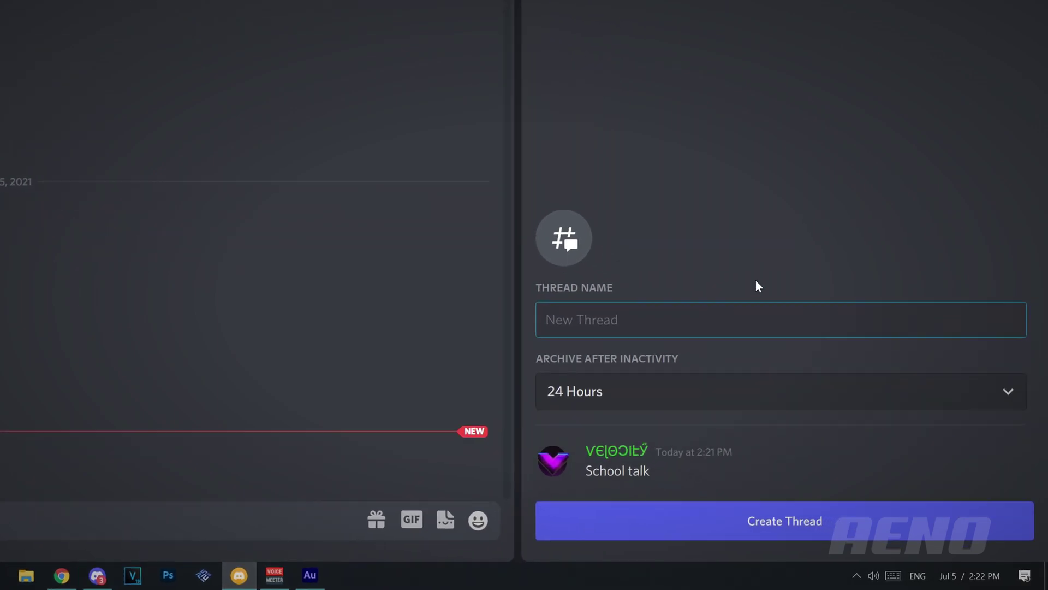
type("S")
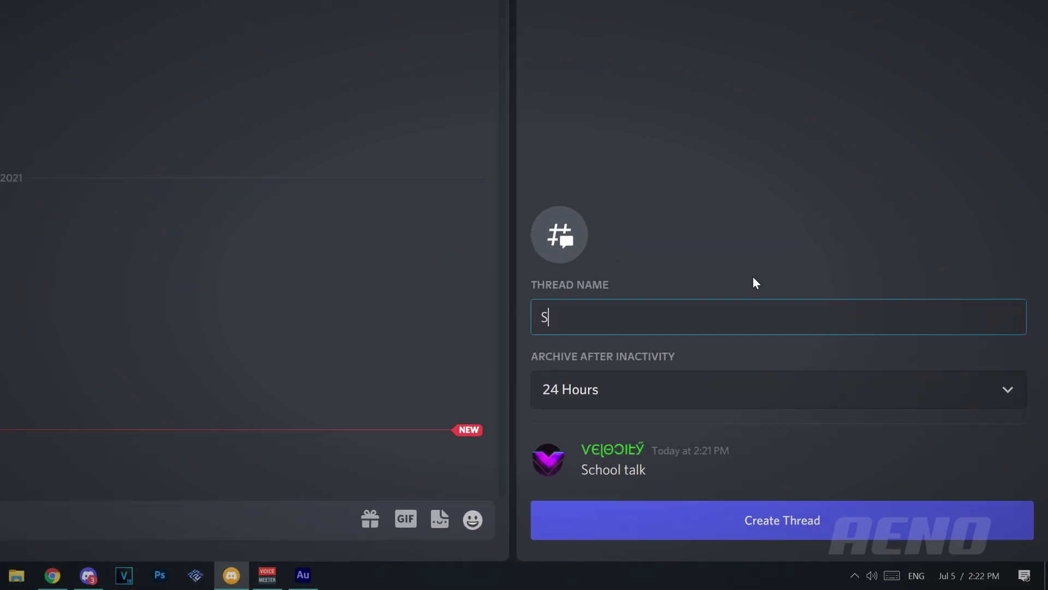
type("chool Talk")
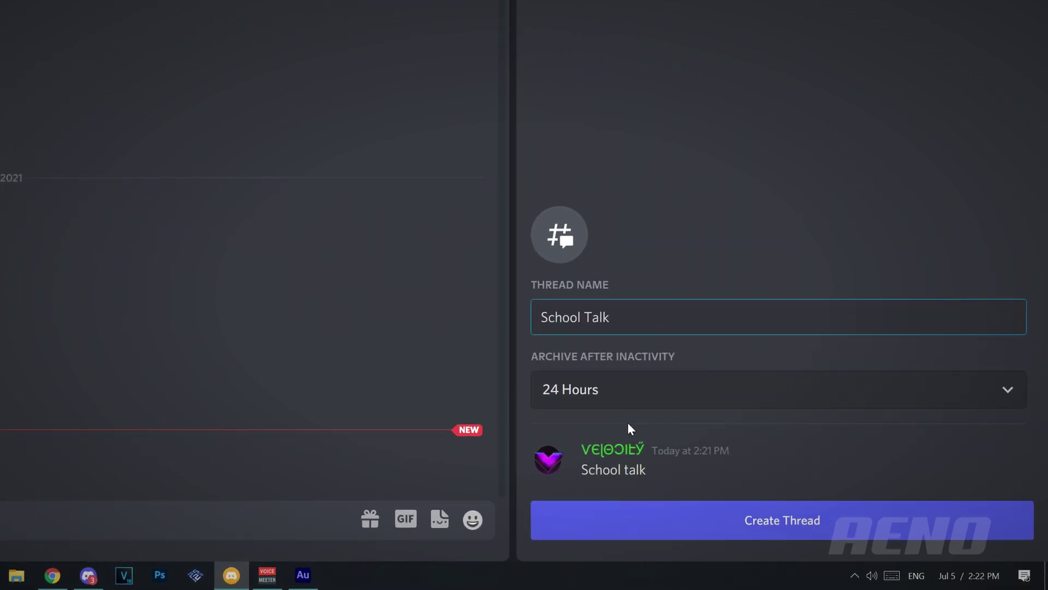
Set the new thread to archive after 1 Hour of inactivity.
left_click(655, 382)
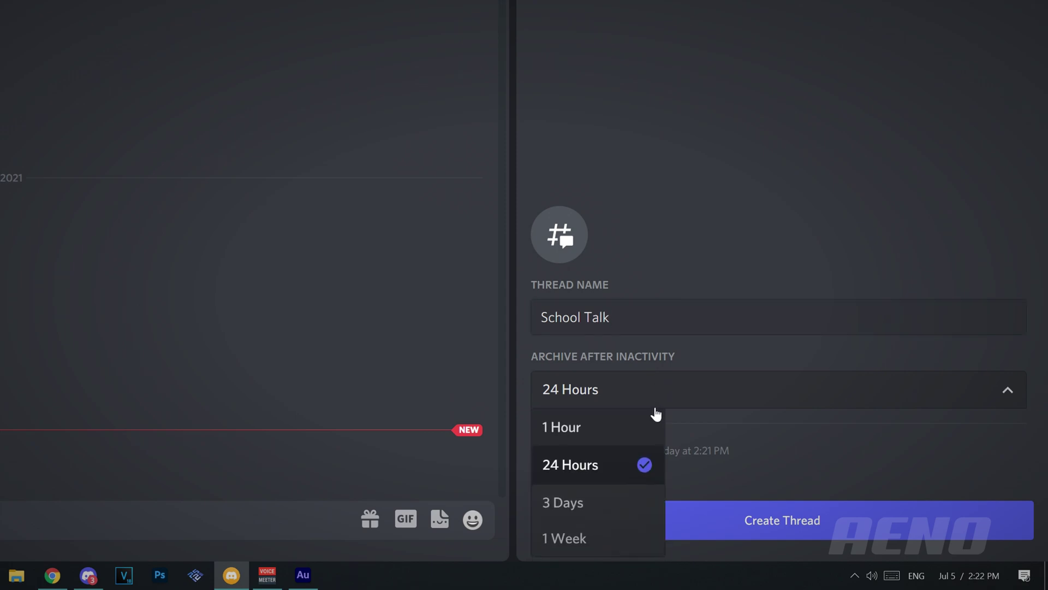
left_click(616, 431)
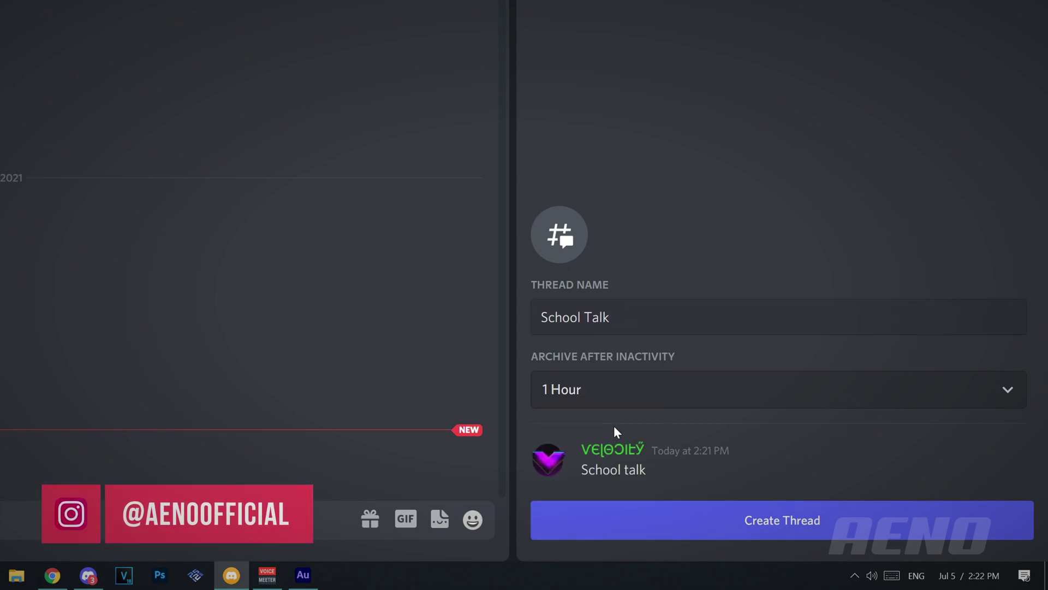
left_click(632, 404)
left_click(633, 388)
left_click(630, 390)
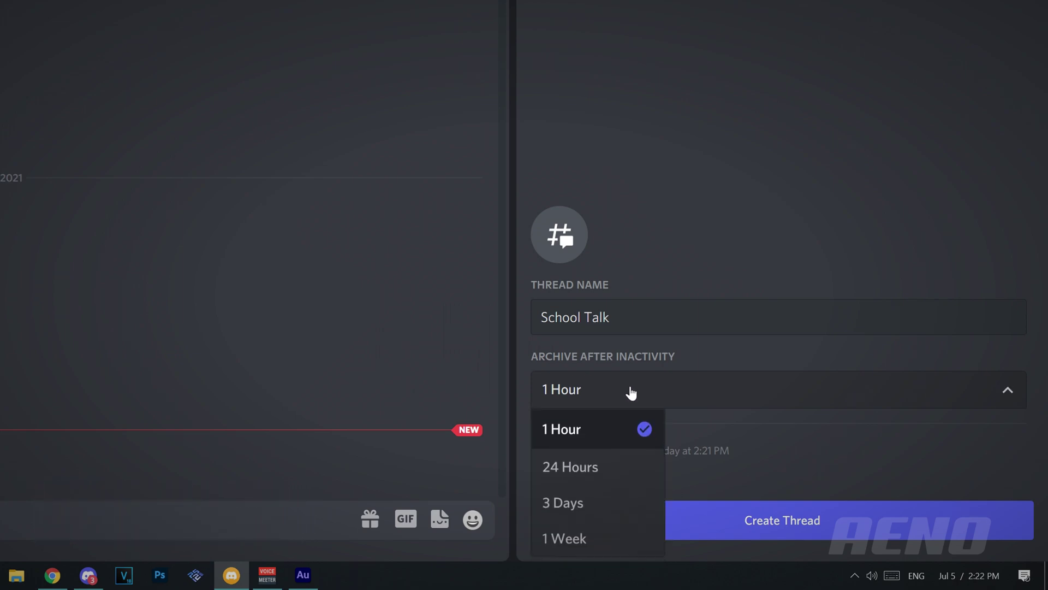
left_click(736, 467)
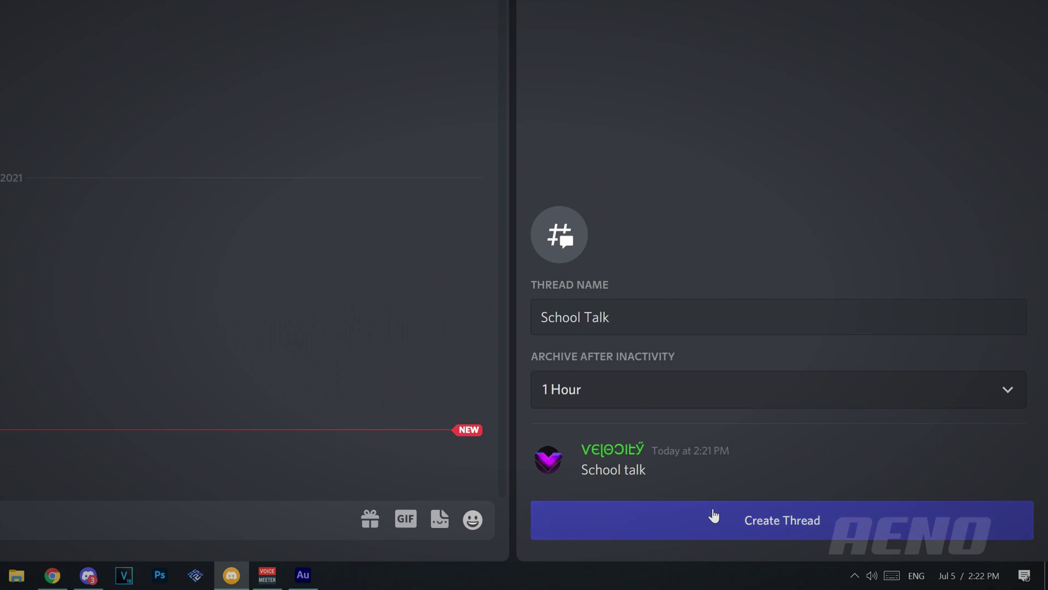
Create the School Talk thread and post the message "tht\" in it.
left_click(629, 505)
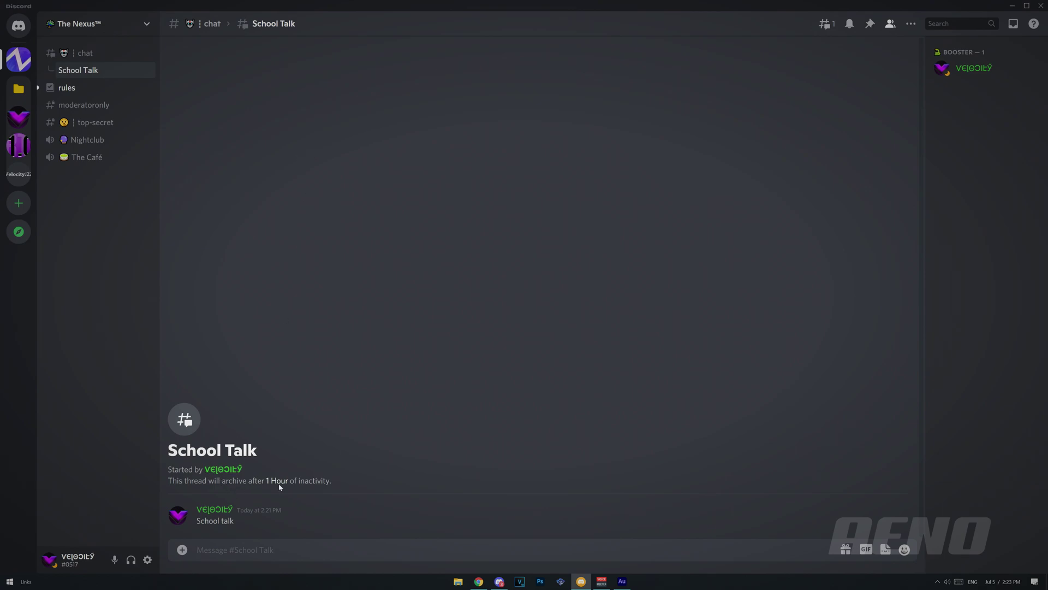
type("tht\\")
key("Return")
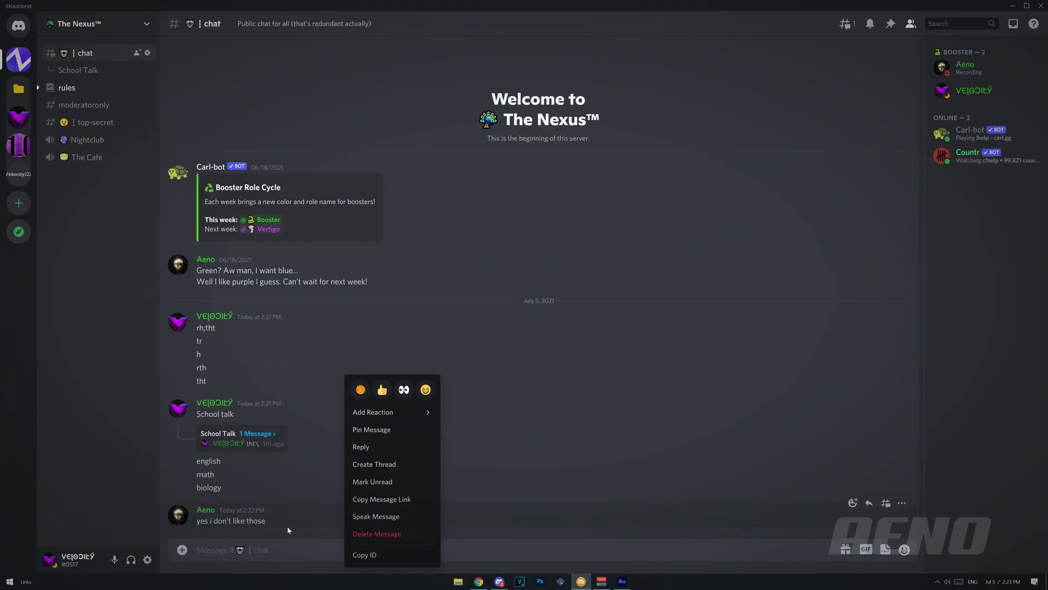
Create a thread named "rrestg" from the chat message "yes i don't like those" and archive that thread.
left_click(382, 465)
type("rrestg")
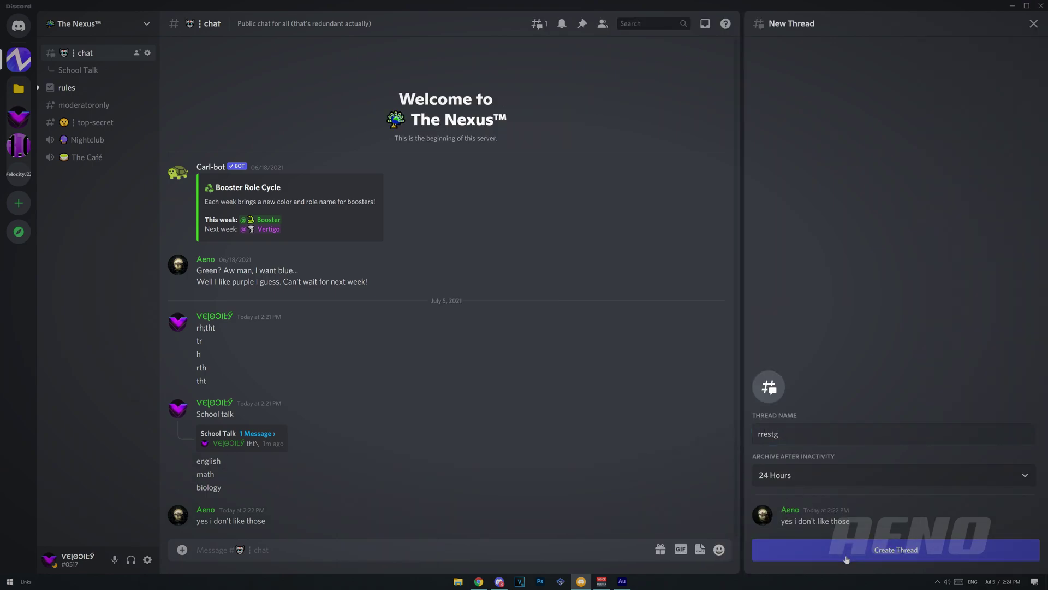
left_click(847, 560)
left_click(1013, 24)
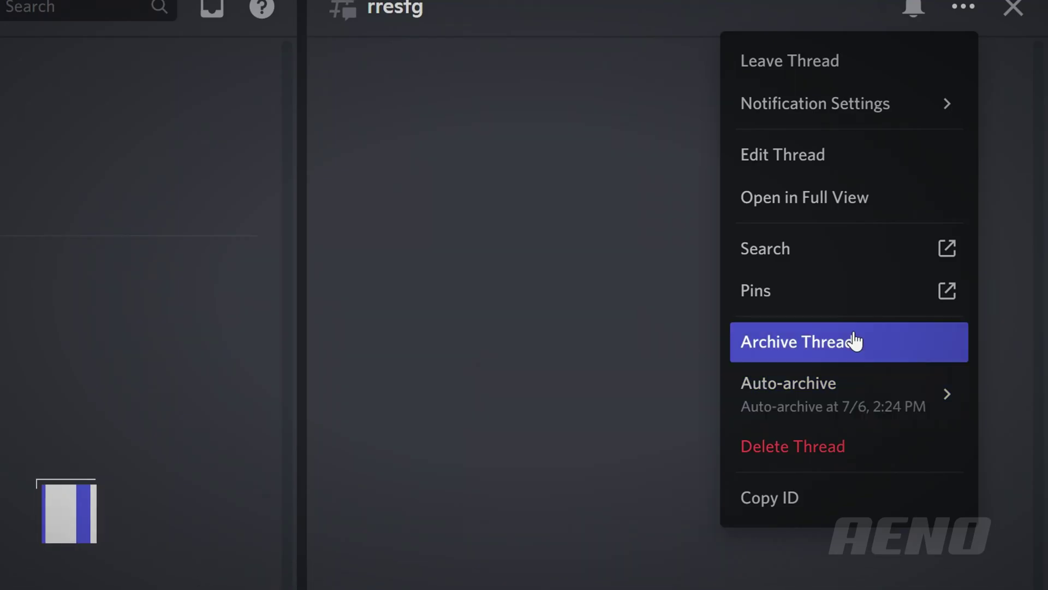
left_click(870, 335)
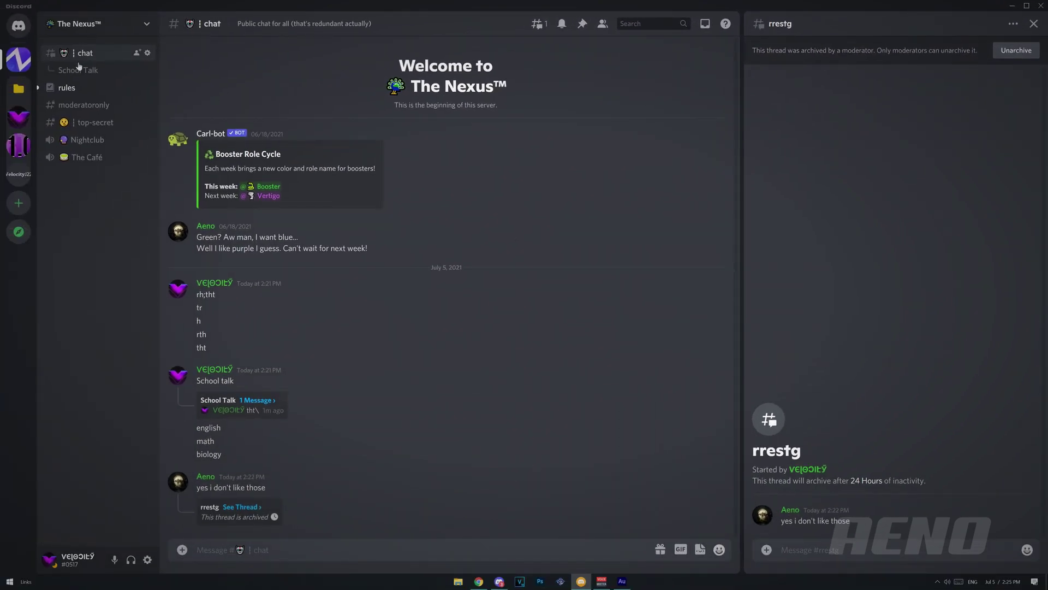
Open the rrestg thread from the chat channel's archived public threads and return to the chat channel.
left_click(102, 55)
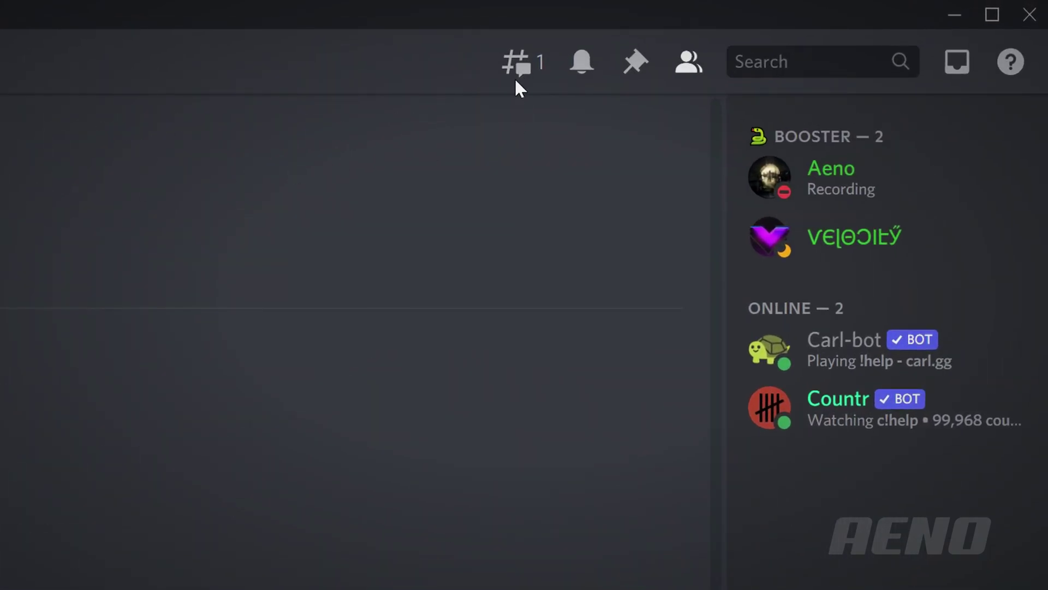
left_click(522, 77)
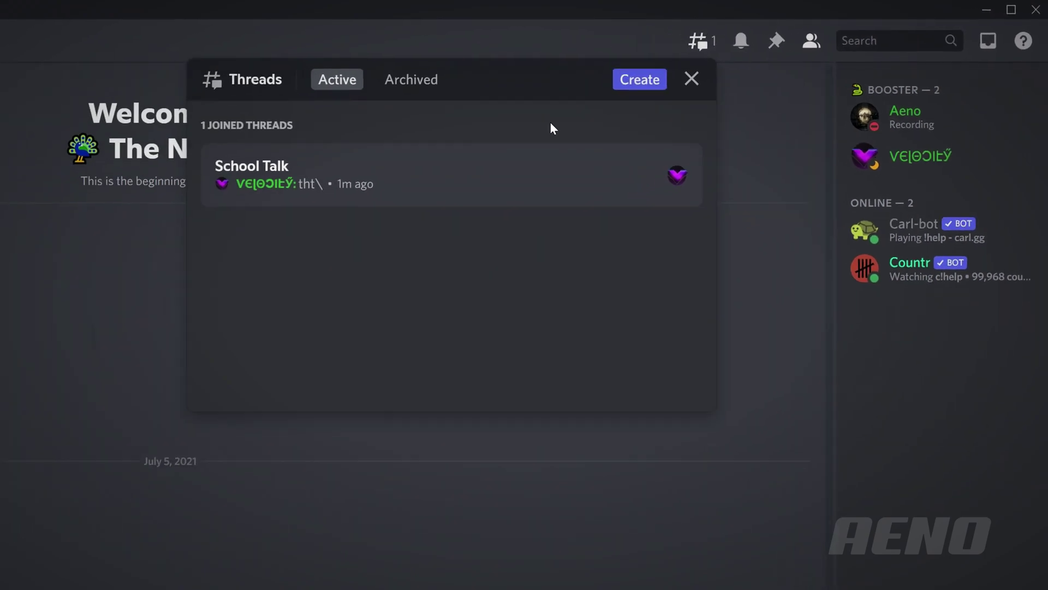
left_click(432, 78)
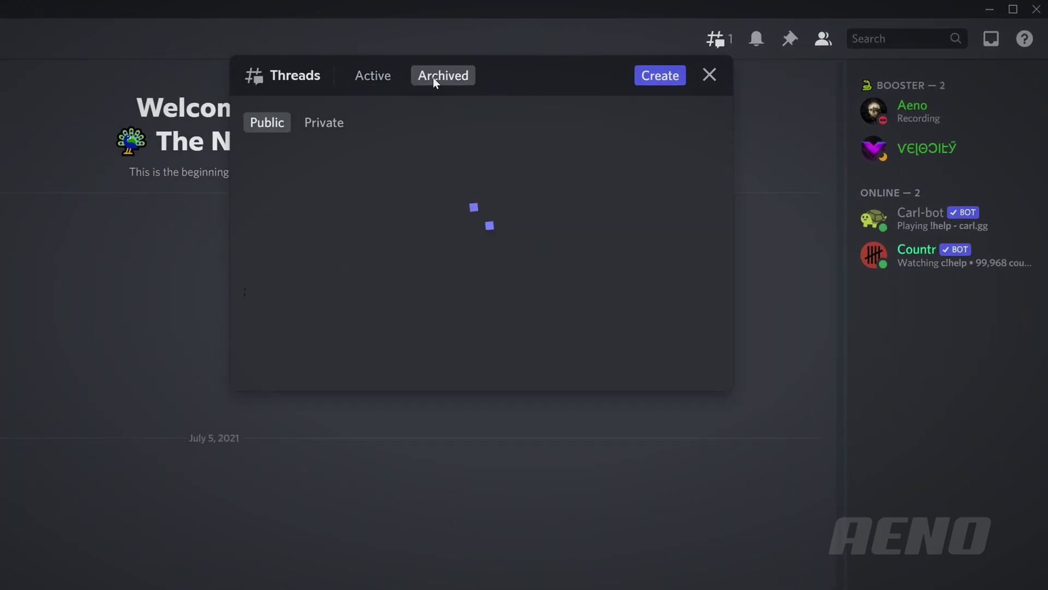
left_click(639, 180)
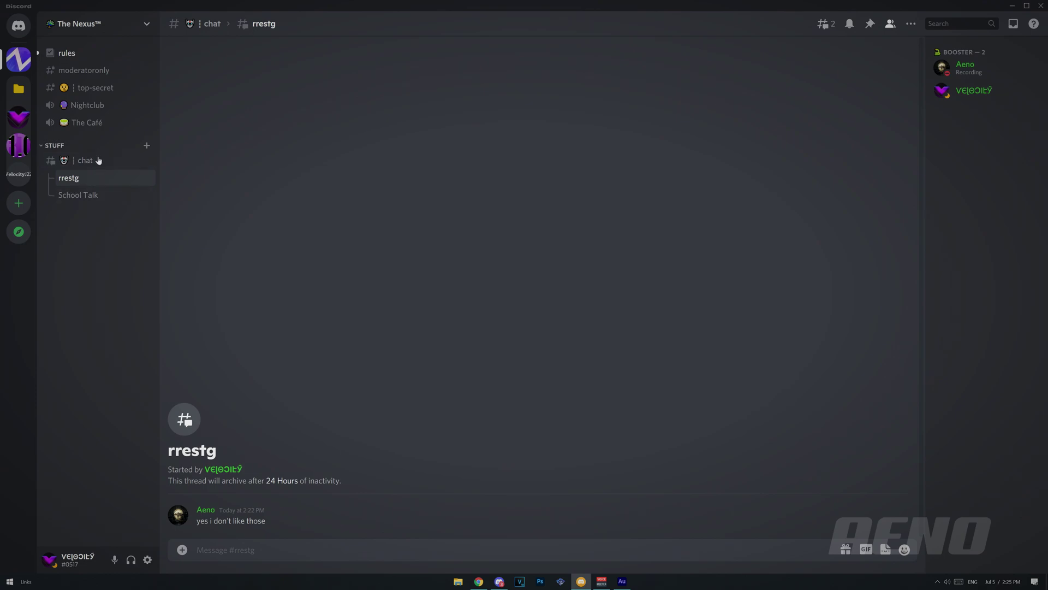
left_click(84, 164)
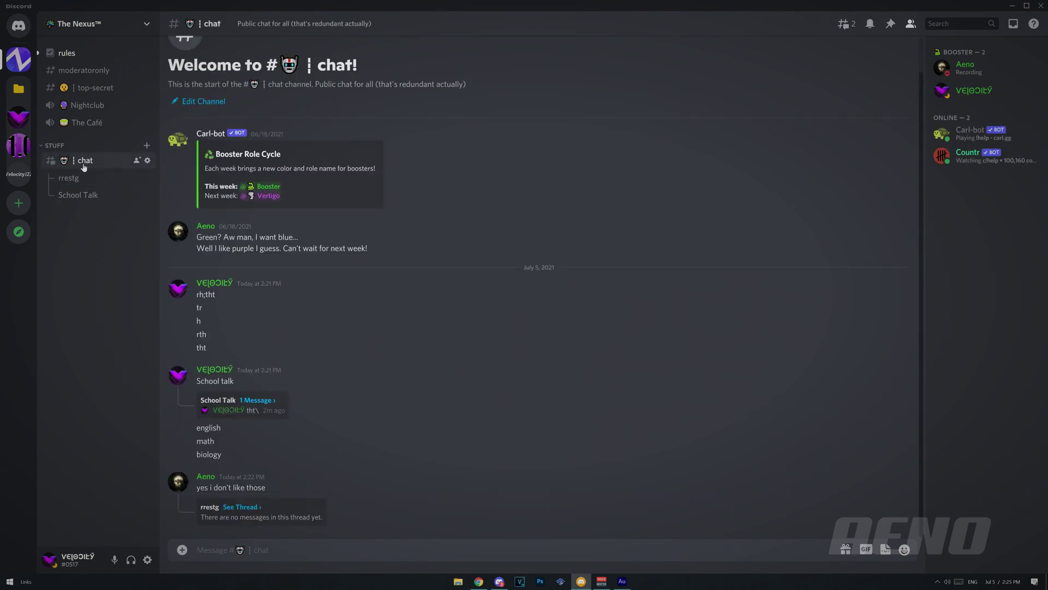